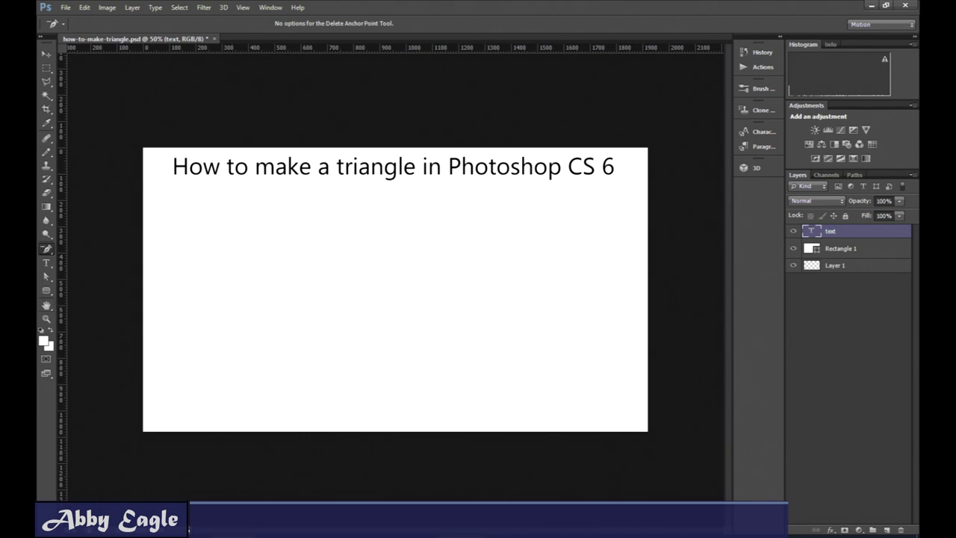
Zoom in on the canvas and select the Rectangle Tool in Shape mode
{"action": "mouse_move", "coordinate": [233, 528]}
{"action": "key", "text": "ctrl+plus"}
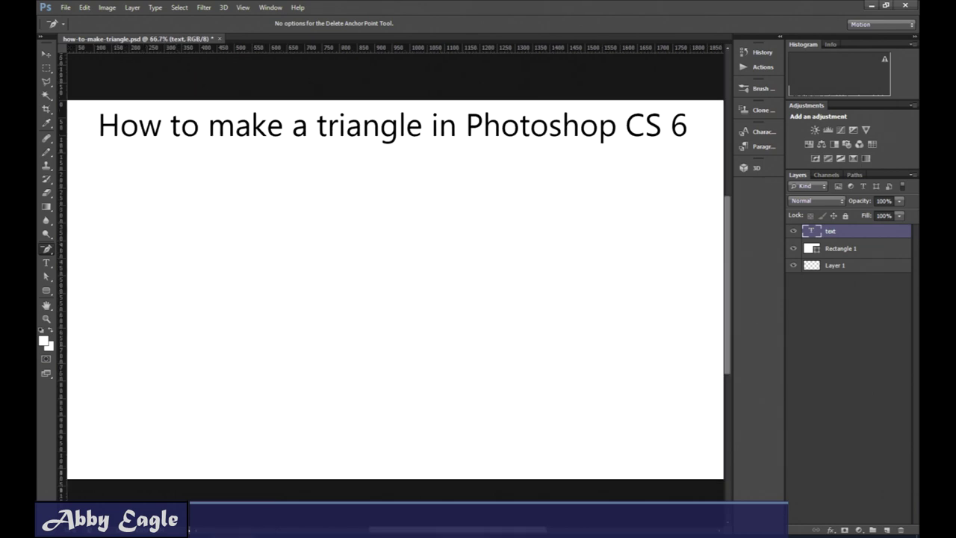
{"action": "left_click", "coordinate": [46, 292]}
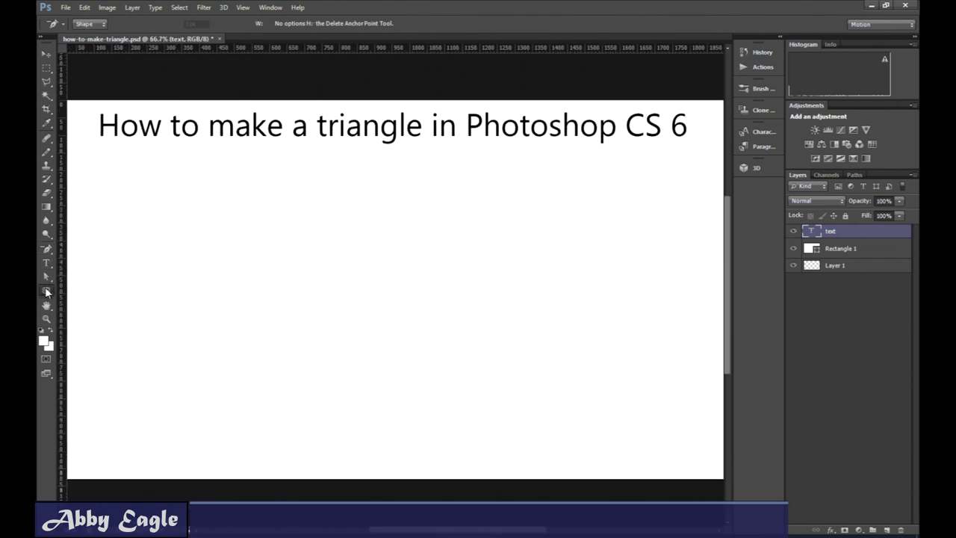
{"action": "left_click", "coordinate": [46, 291]}
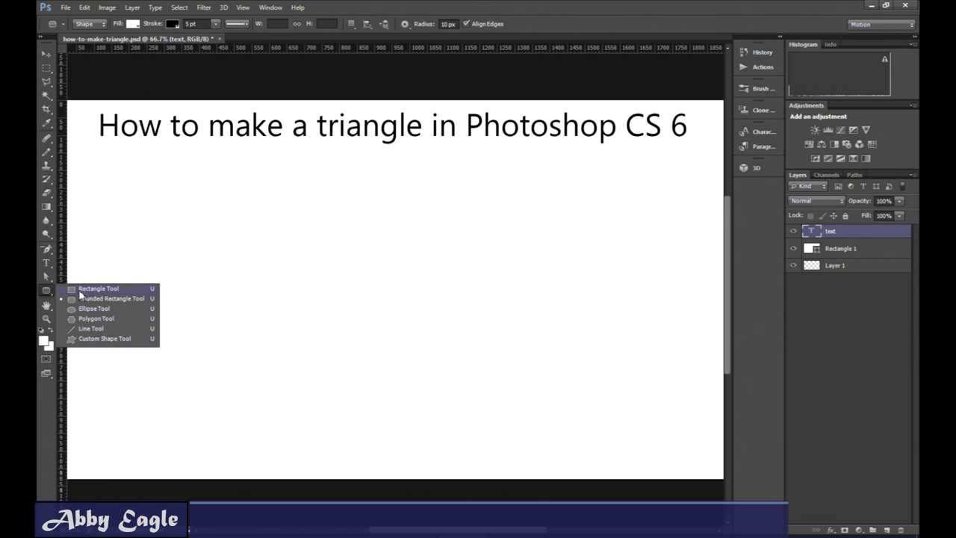
{"action": "left_click", "coordinate": [79, 293]}
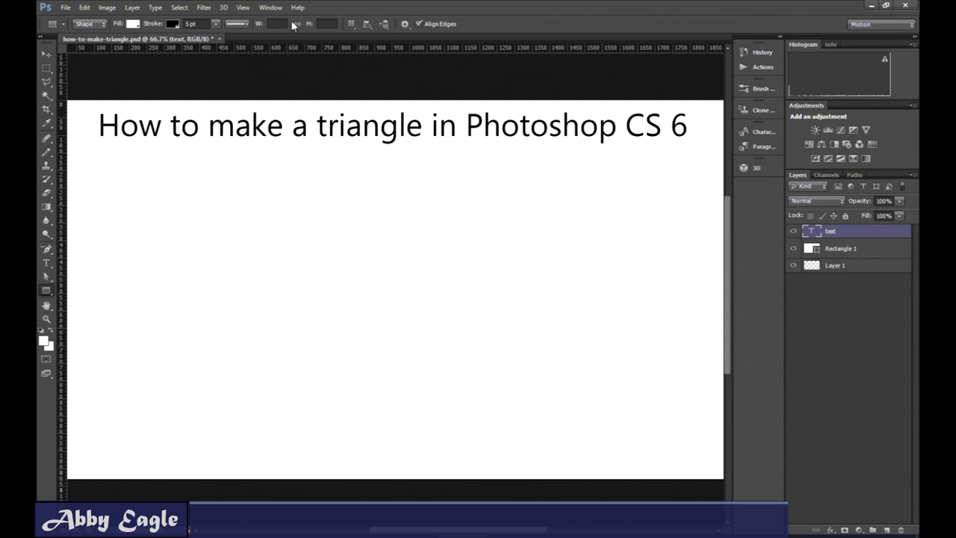
{"action": "left_click", "coordinate": [90, 24]}
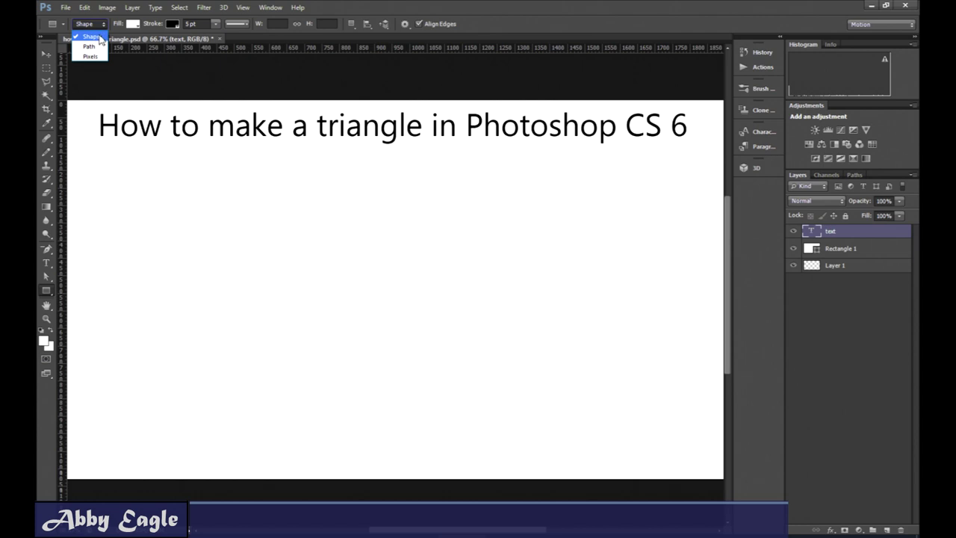
{"action": "left_click", "coordinate": [99, 38]}
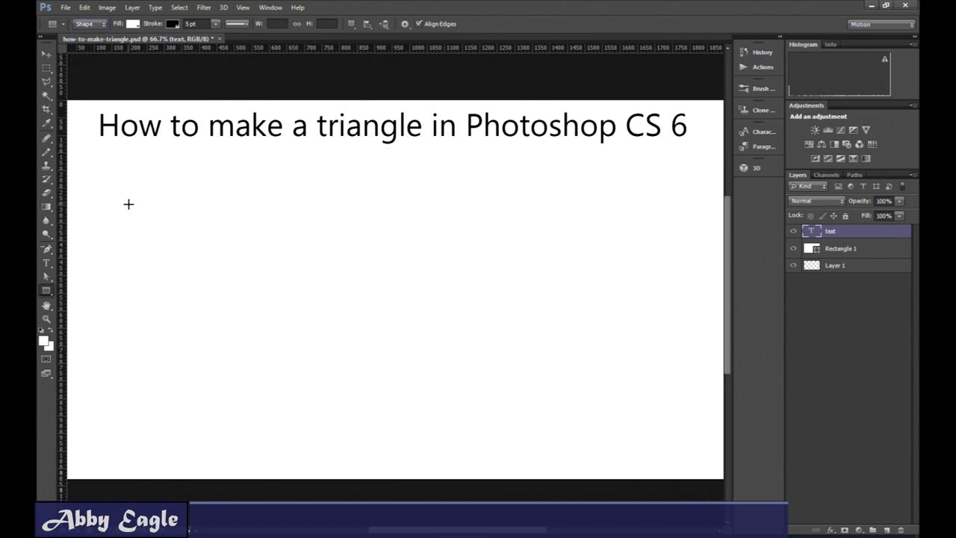
Drag out a 522 × 522 px black-stroked square below the title
{"action": "left_click_drag", "start_coordinate": [129, 204], "coordinate": [350, 387]}
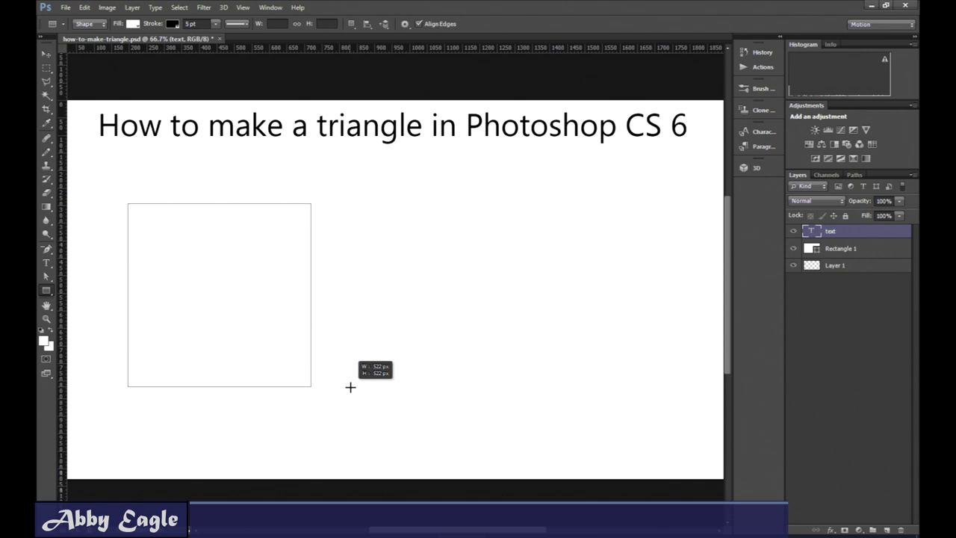
{"action": "left_click_drag", "start_coordinate": [350, 387], "coordinate": [351, 388]}
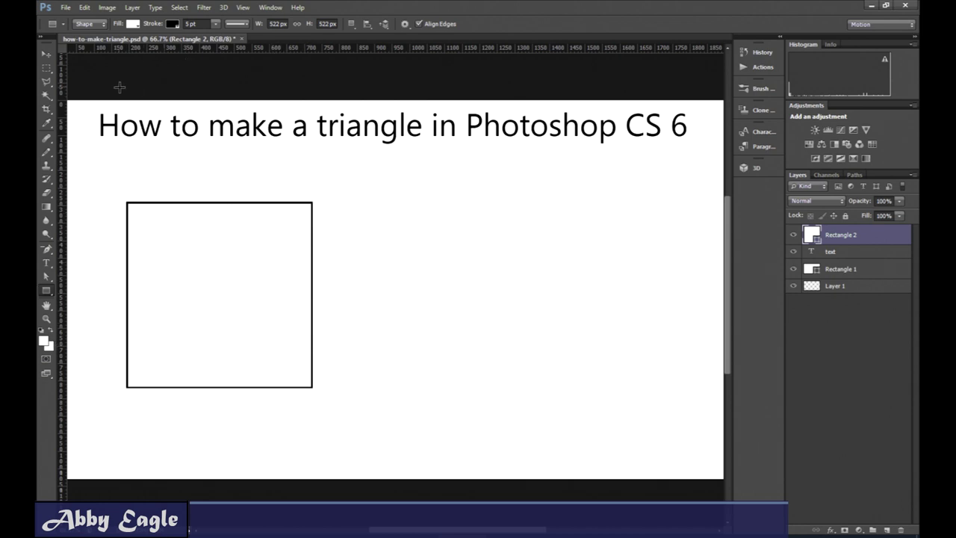
Fill the square with cyan and give it a black outline
{"action": "left_click", "coordinate": [133, 25]}
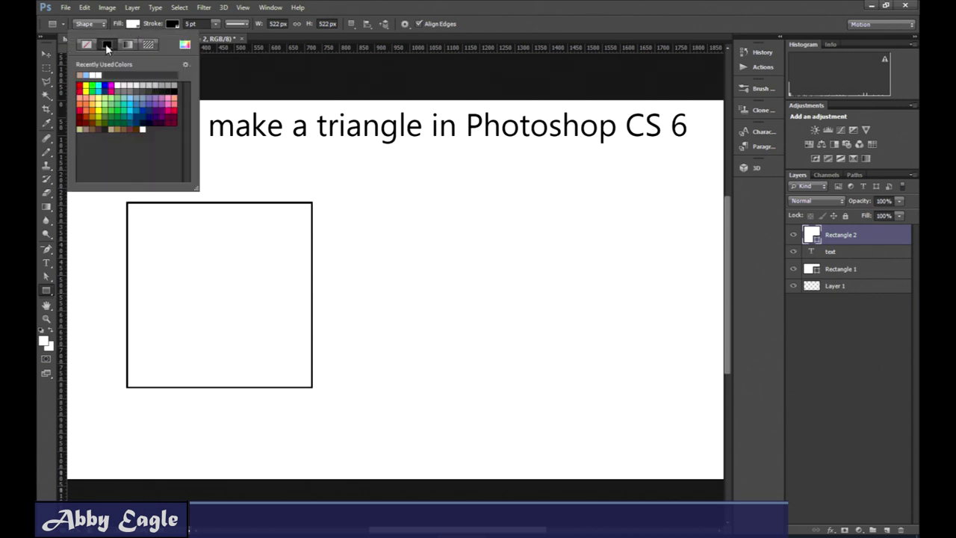
{"action": "left_click", "coordinate": [131, 104]}
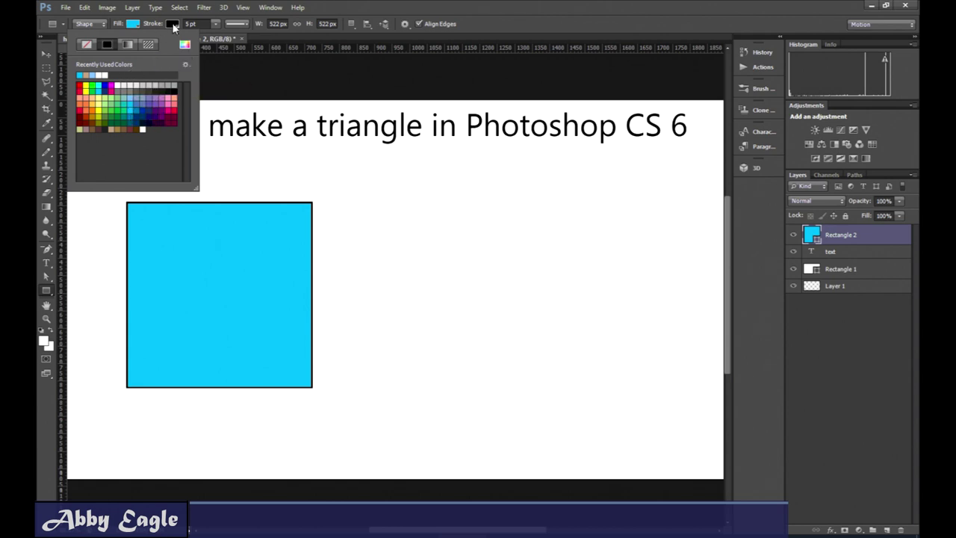
{"action": "left_click", "coordinate": [172, 24]}
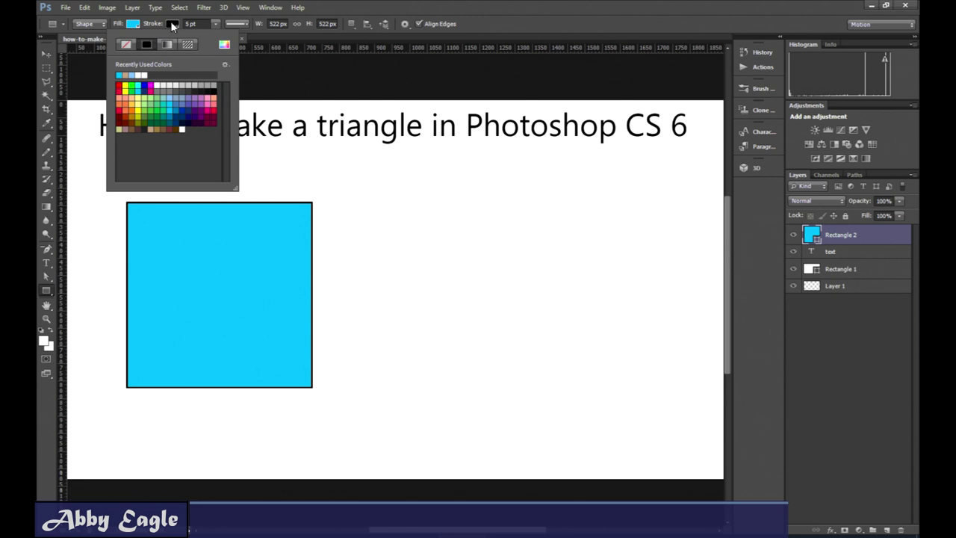
{"action": "left_click", "coordinate": [127, 45]}
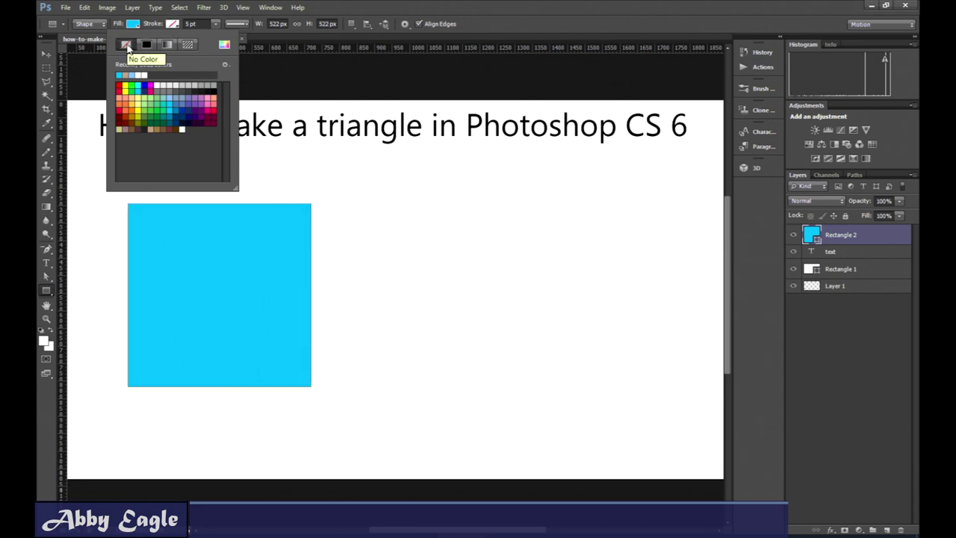
{"action": "left_click", "coordinate": [147, 45]}
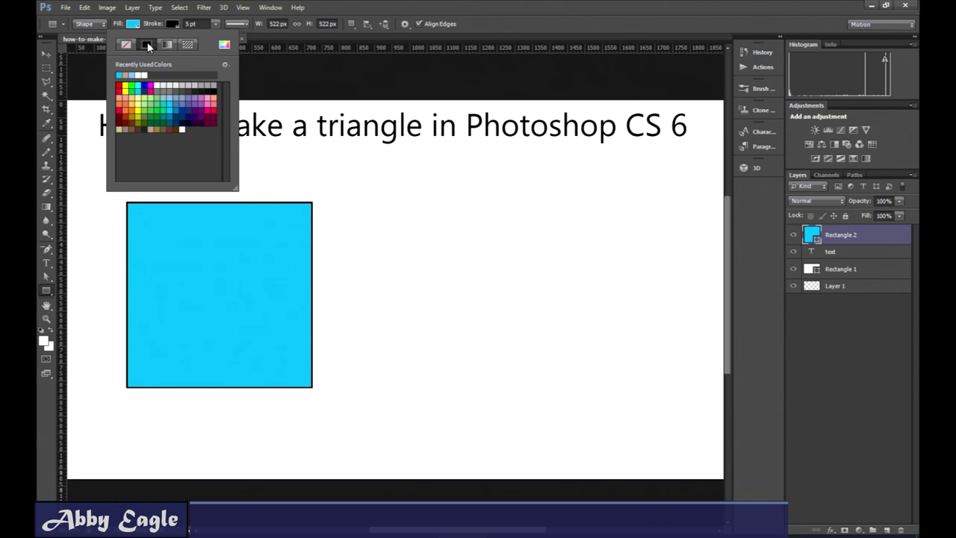
Set the square's black outline width back to 5 pt
{"action": "left_click", "coordinate": [215, 24]}
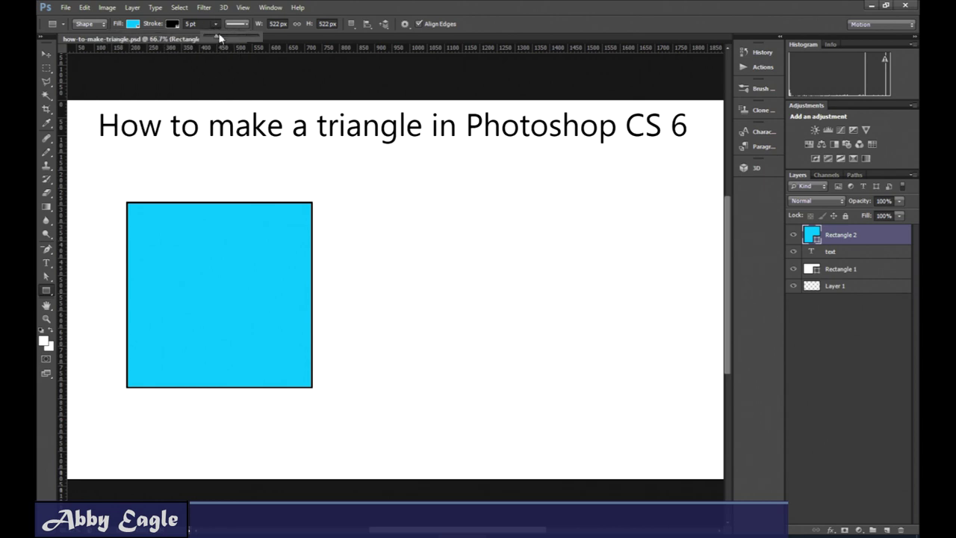
{"action": "left_click_drag", "start_coordinate": [222, 37], "coordinate": [236, 40]}
{"action": "left_click", "coordinate": [198, 24]}
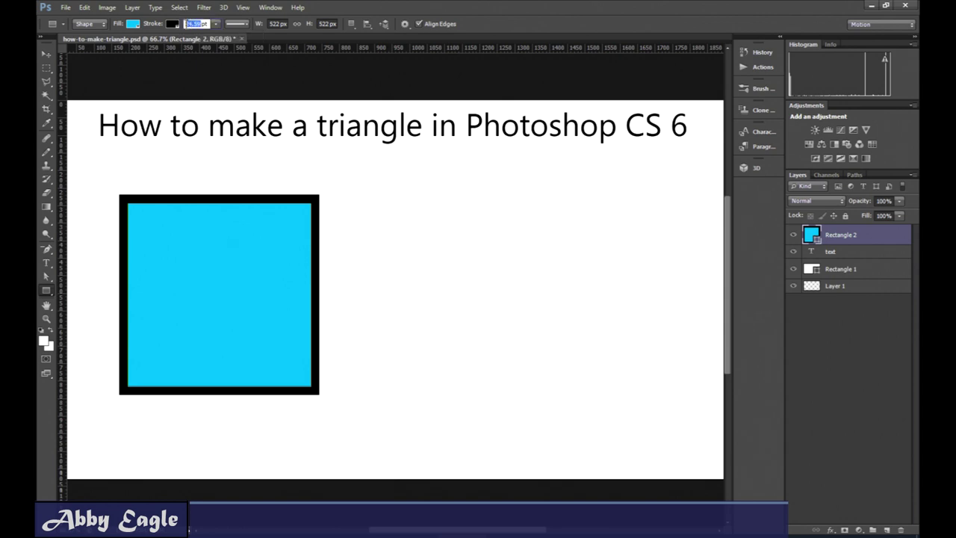
{"action": "type", "text": "1"}
{"action": "key", "text": "Return"}
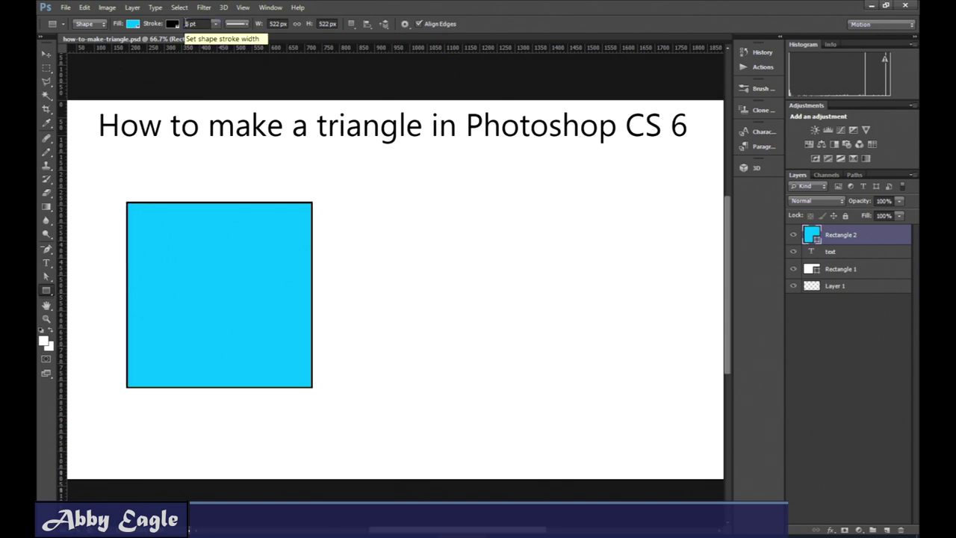
Nudge the square left and down, then delete its top-right anchor to form a right triangle
{"action": "left_click", "coordinate": [47, 56]}
{"action": "left_click_drag", "start_coordinate": [152, 208], "coordinate": [118, 253]}
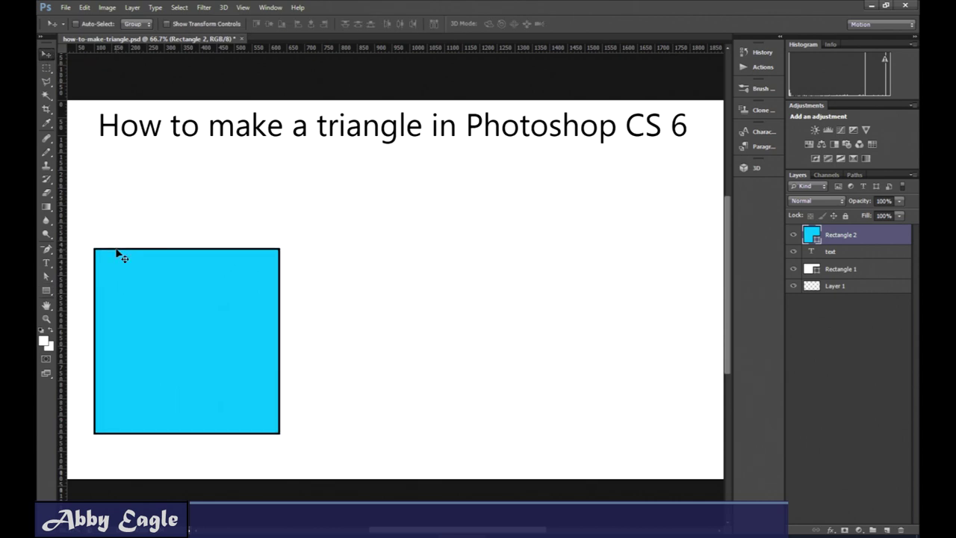
{"action": "left_click", "coordinate": [48, 254]}
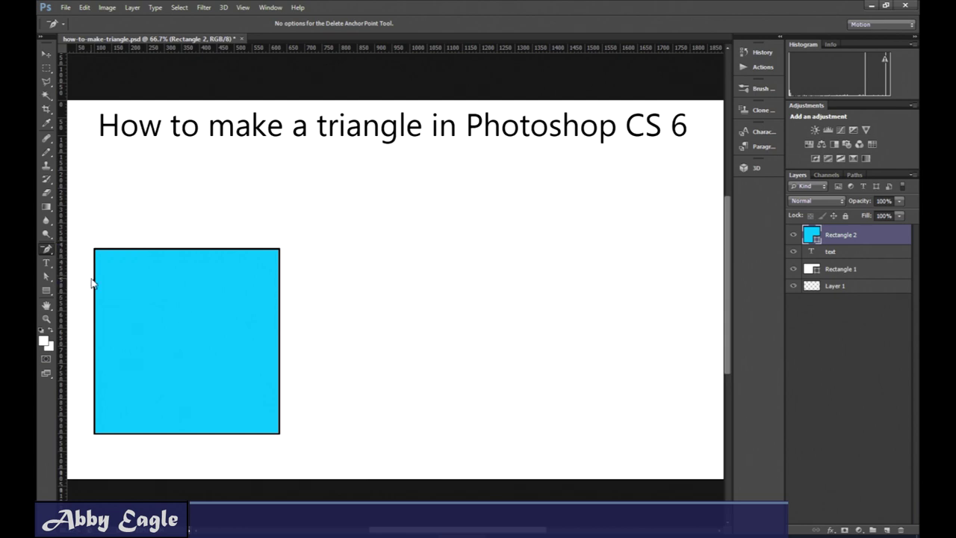
{"action": "left_click", "coordinate": [94, 282]}
{"action": "left_click", "coordinate": [280, 251]}
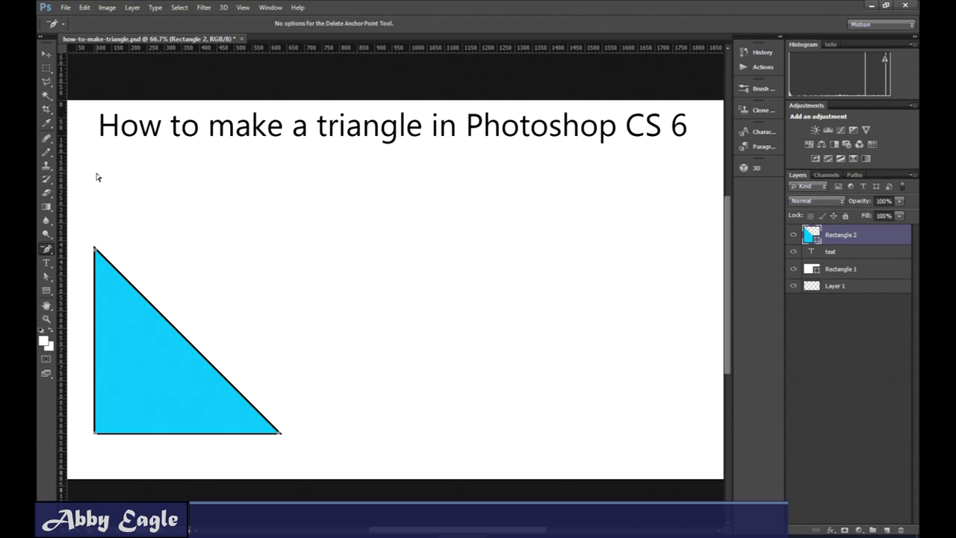
Rotate the cyan triangle exactly 135°, apply it, and move it right and down
{"action": "left_click", "coordinate": [47, 57]}
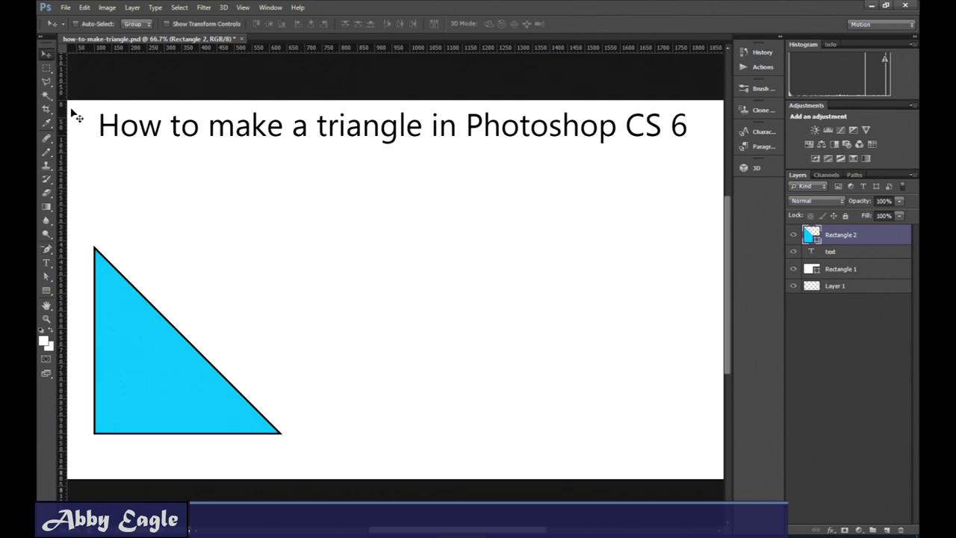
{"action": "left_click", "coordinate": [206, 26]}
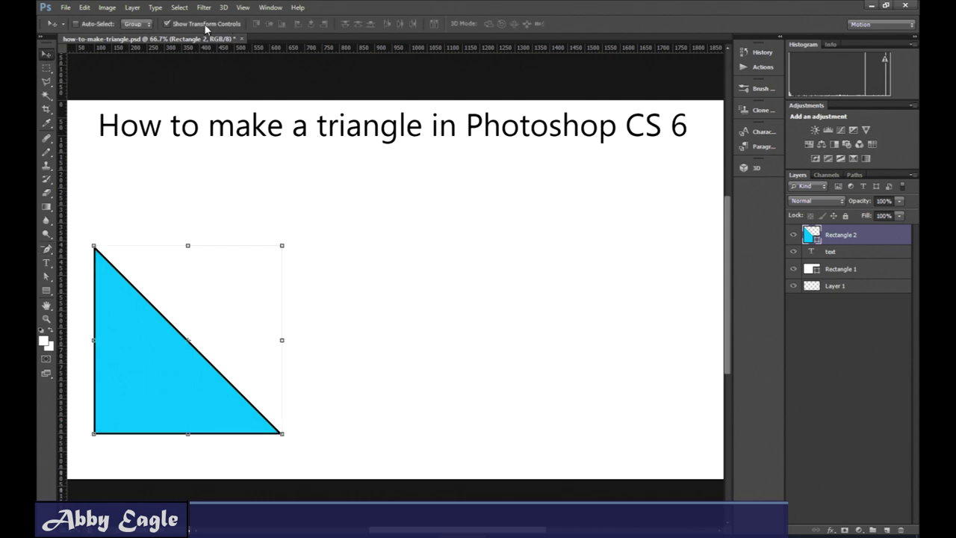
{"action": "left_click", "coordinate": [91, 238]}
{"action": "left_click_drag", "start_coordinate": [90, 238], "coordinate": [340, 342]}
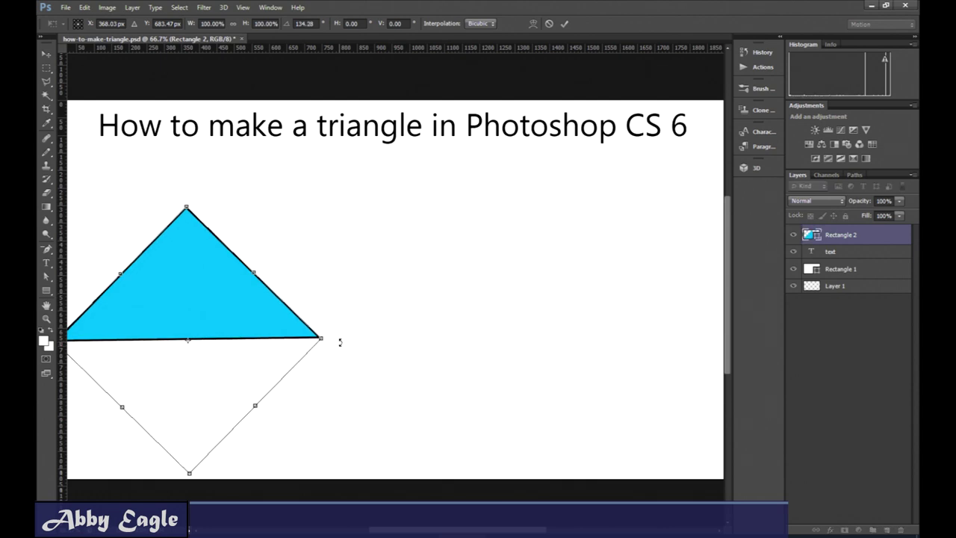
{"action": "left_click", "coordinate": [317, 24]}
{"action": "type", "text": "13"}
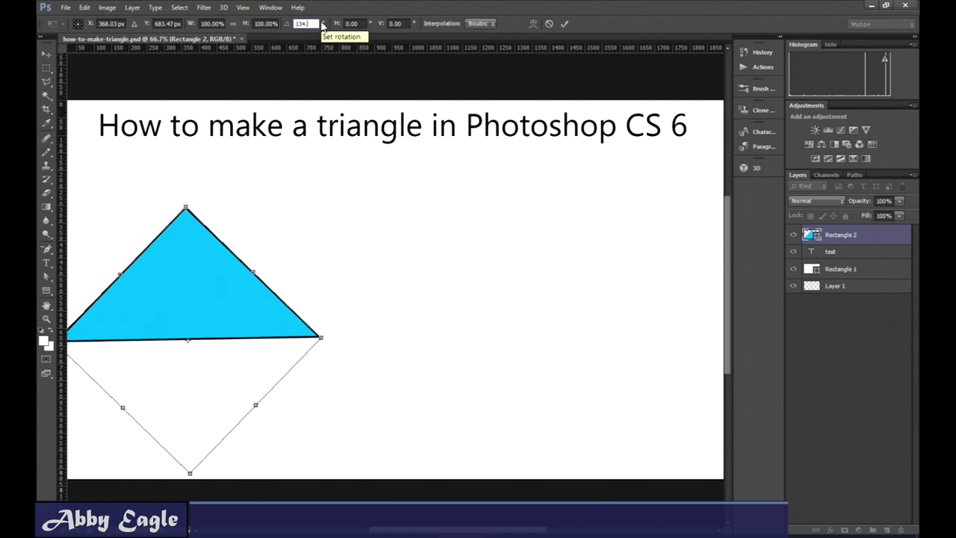
{"action": "key", "text": "Return"}
{"action": "type", "text": "5"}
{"action": "key", "text": "Return"}
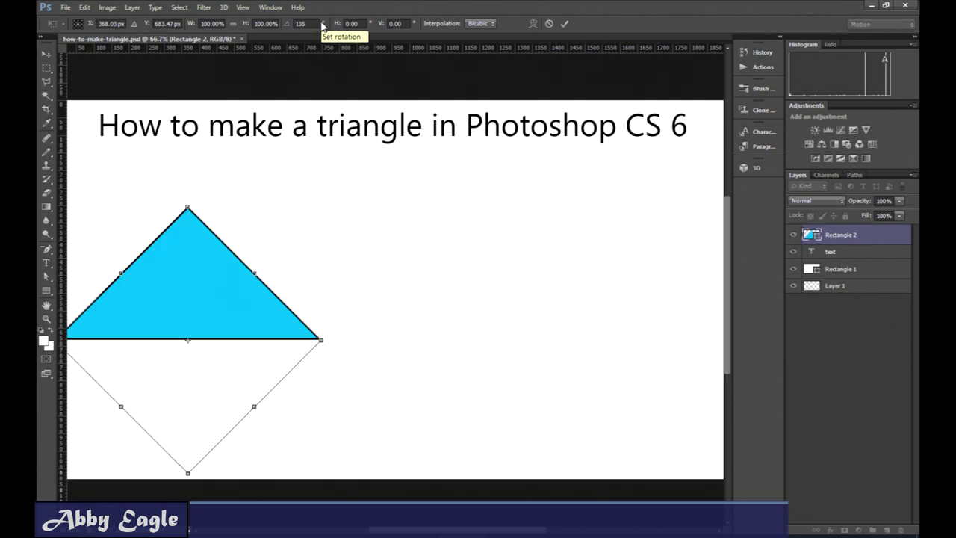
{"action": "left_click", "coordinate": [47, 59]}
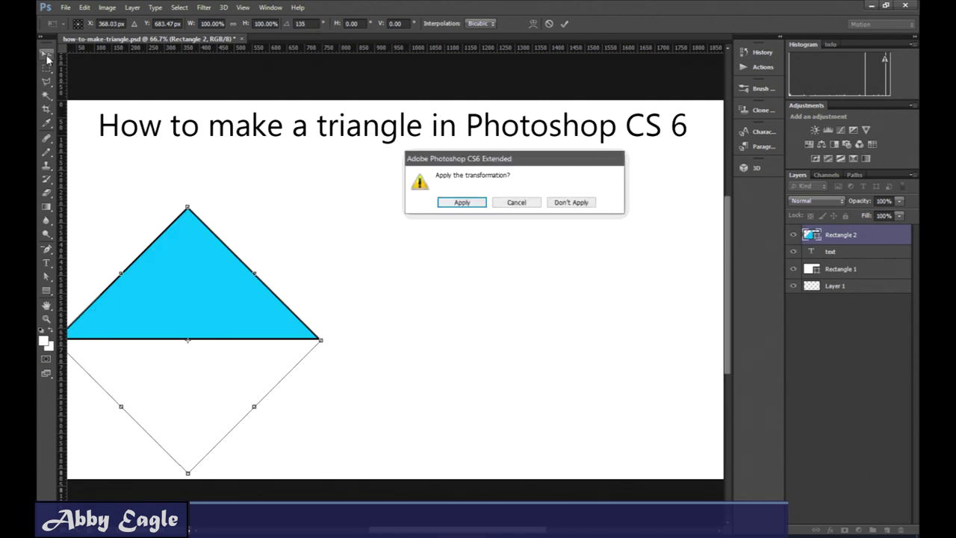
{"action": "left_click", "coordinate": [462, 202]}
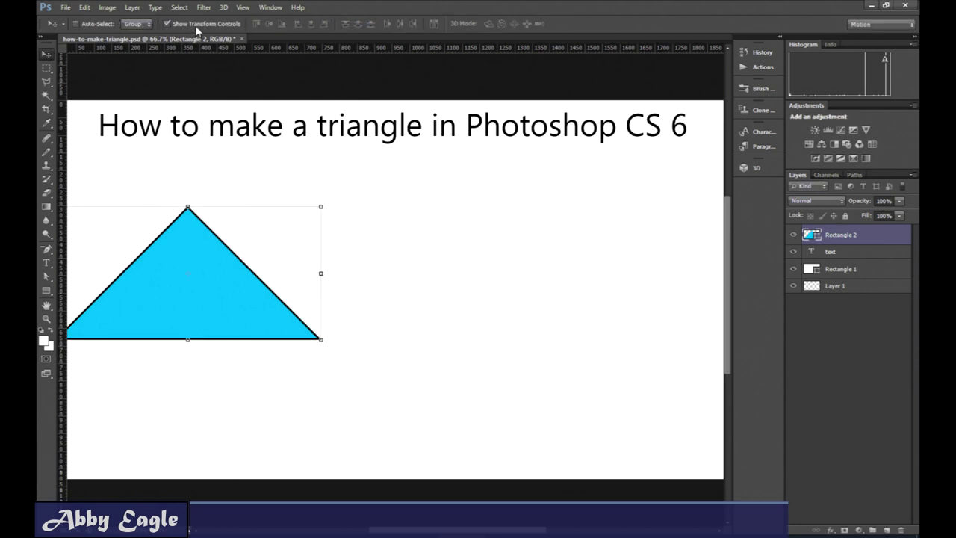
{"action": "left_click", "coordinate": [197, 27]}
{"action": "left_click_drag", "start_coordinate": [208, 311], "coordinate": [239, 368]}
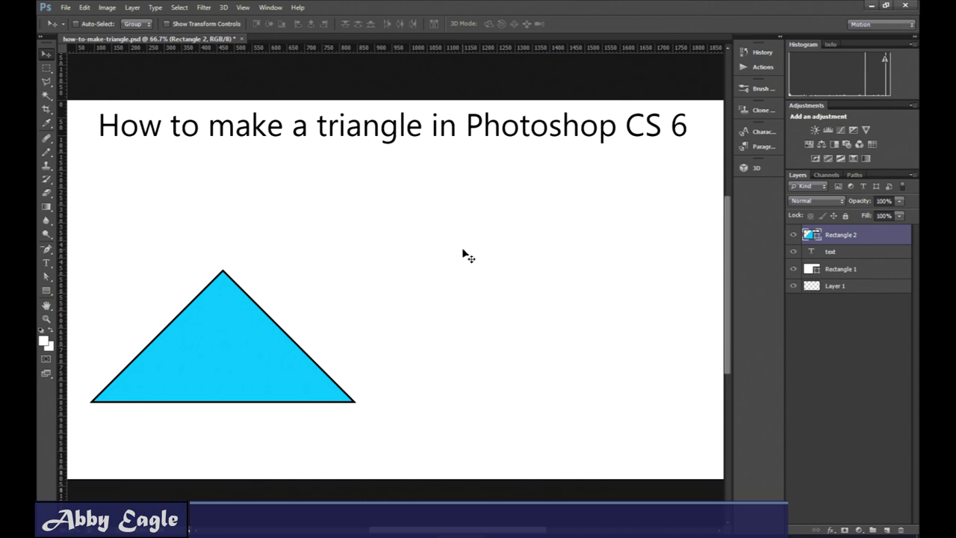
Draw a cyan, black-outlined rounded square and place it right of the triangle
{"action": "left_click", "coordinate": [47, 293]}
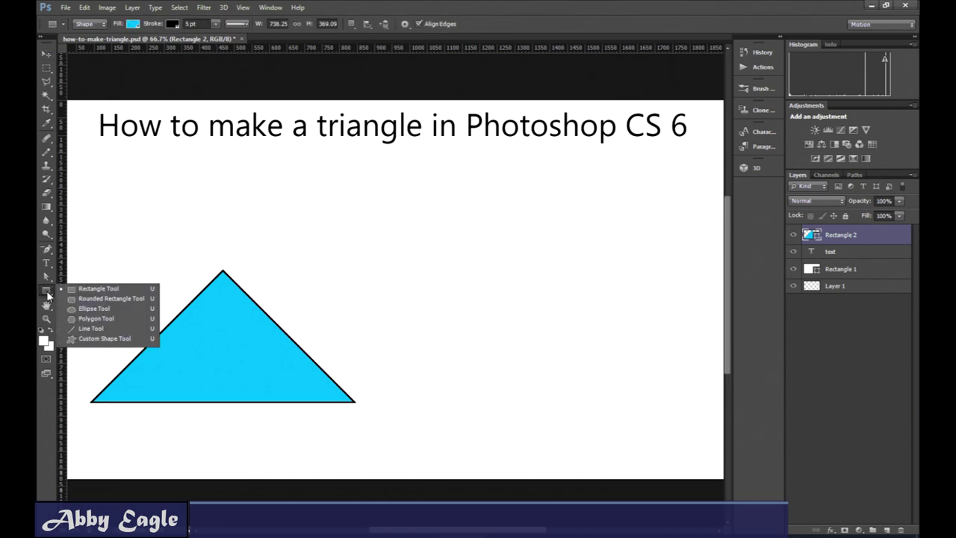
{"action": "left_click", "coordinate": [98, 299]}
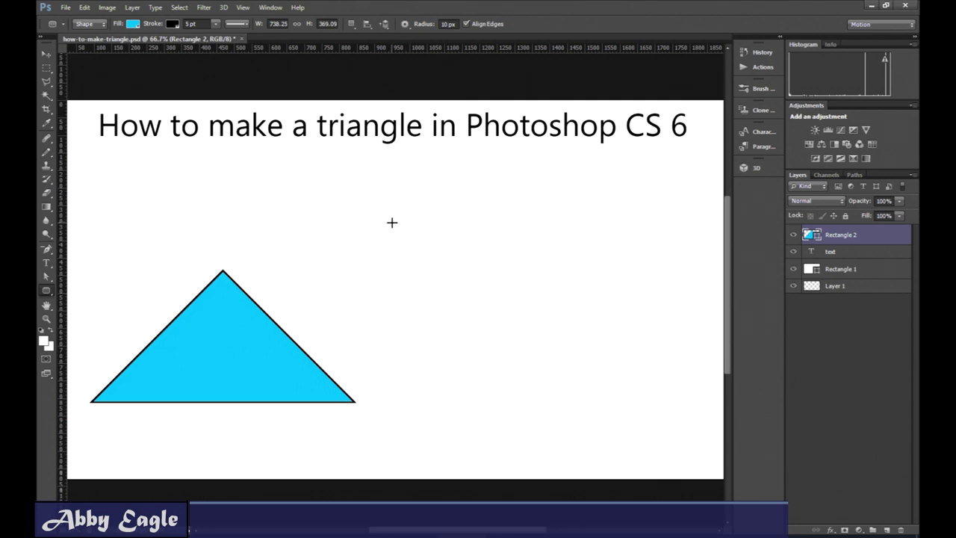
{"action": "left_click_drag", "start_coordinate": [393, 222], "coordinate": [481, 311]}
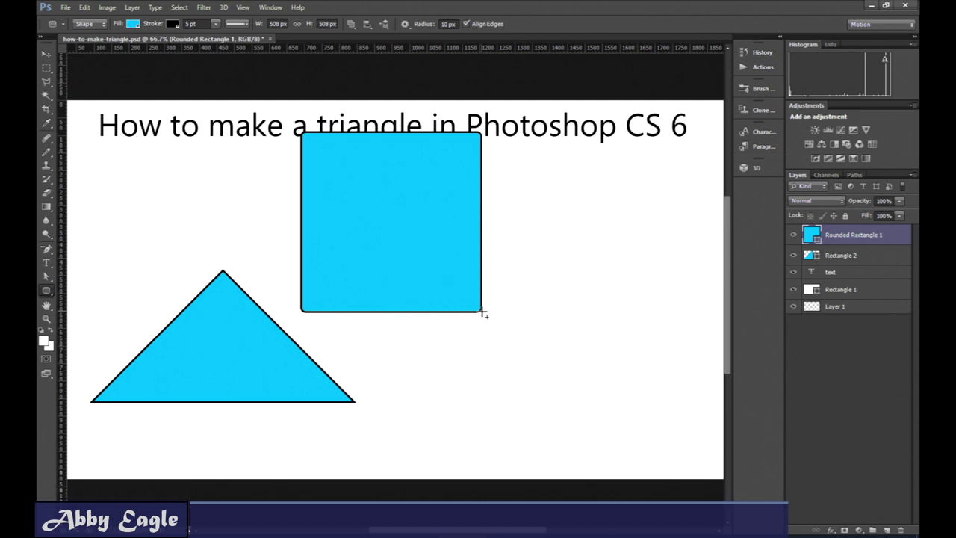
{"action": "left_click", "coordinate": [47, 56]}
{"action": "left_click_drag", "start_coordinate": [334, 146], "coordinate": [440, 230]}
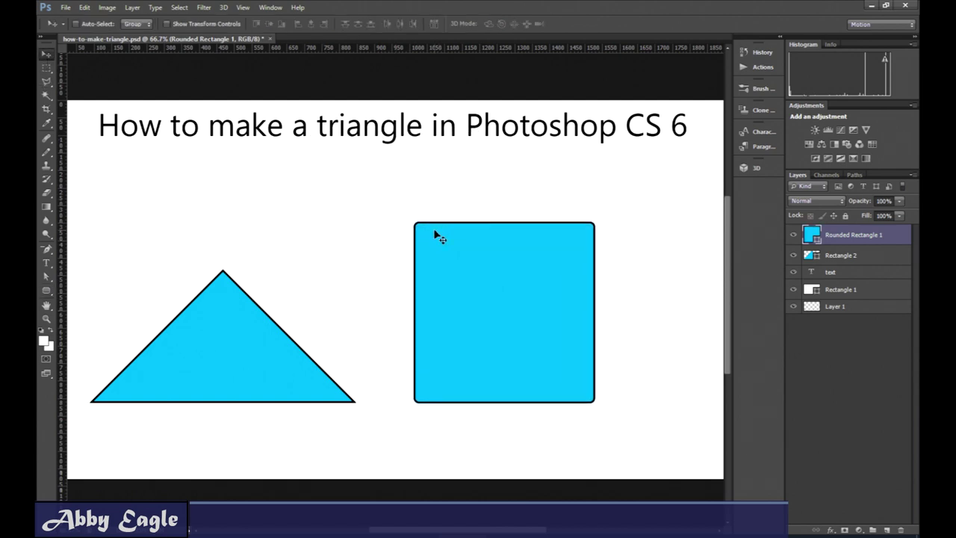
{"action": "key", "text": "ctrl+plus"}
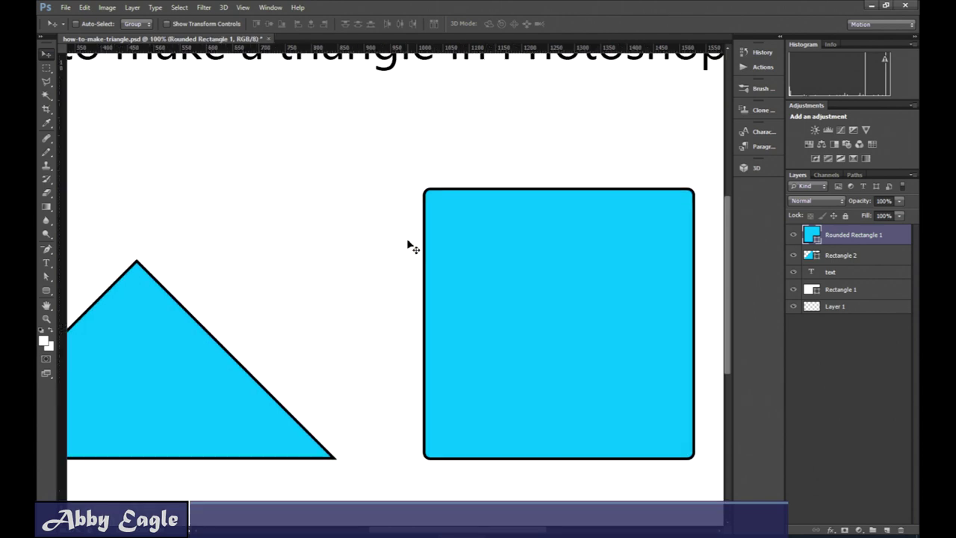
{"action": "left_click_drag", "start_coordinate": [431, 530], "coordinate": [435, 530]}
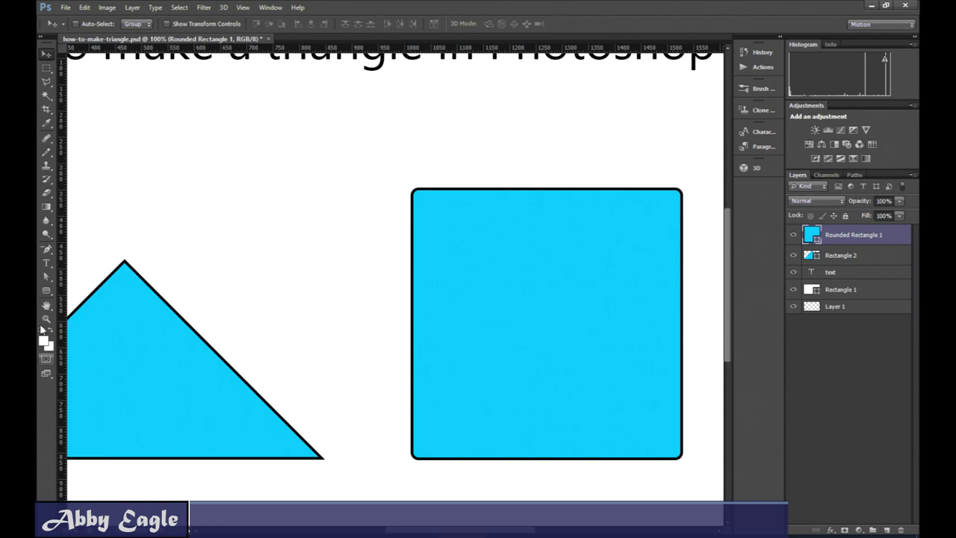
{"action": "left_click", "coordinate": [47, 292]}
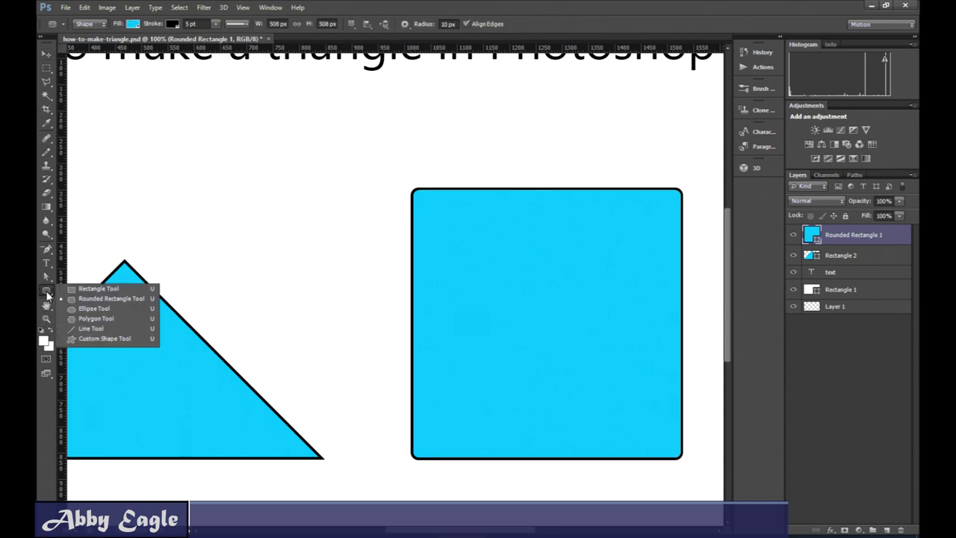
Change the rounded square's fill from cyan to a tan swatch, keeping its black outline
{"action": "left_click", "coordinate": [86, 301]}
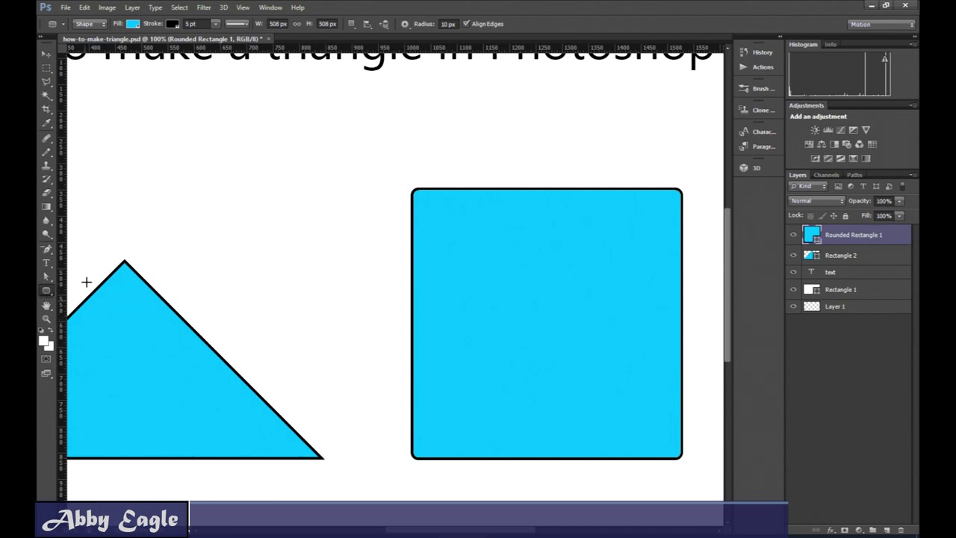
{"action": "left_click", "coordinate": [131, 24]}
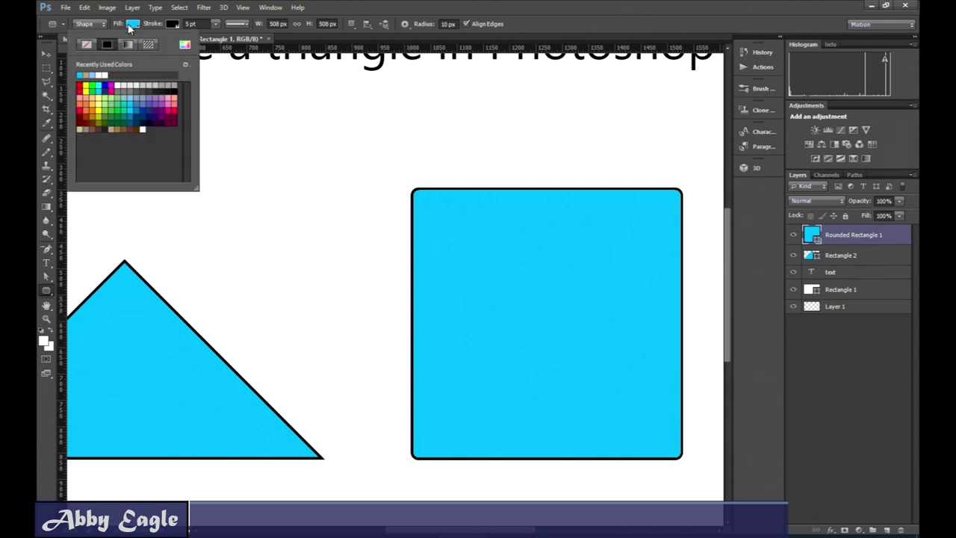
{"action": "left_click", "coordinate": [111, 130]}
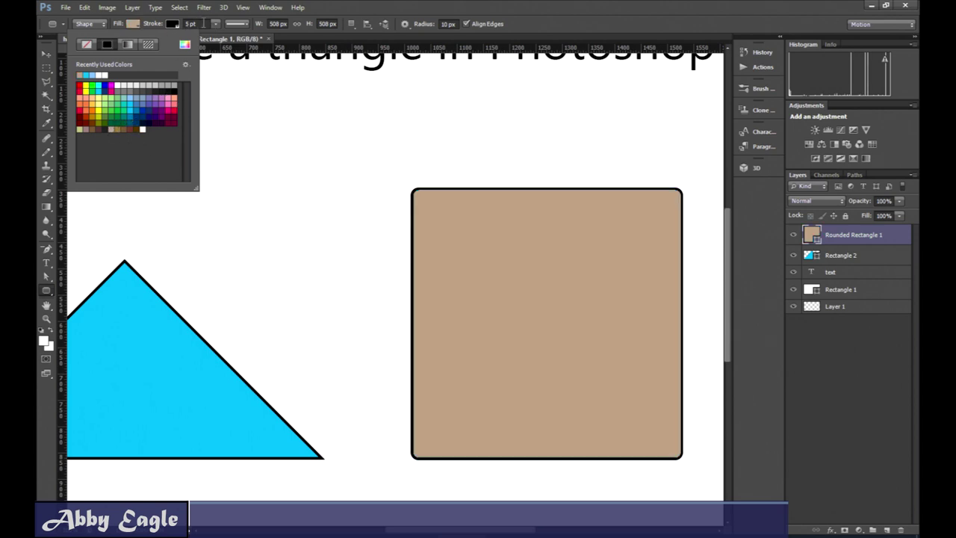
{"action": "left_click", "coordinate": [823, 402]}
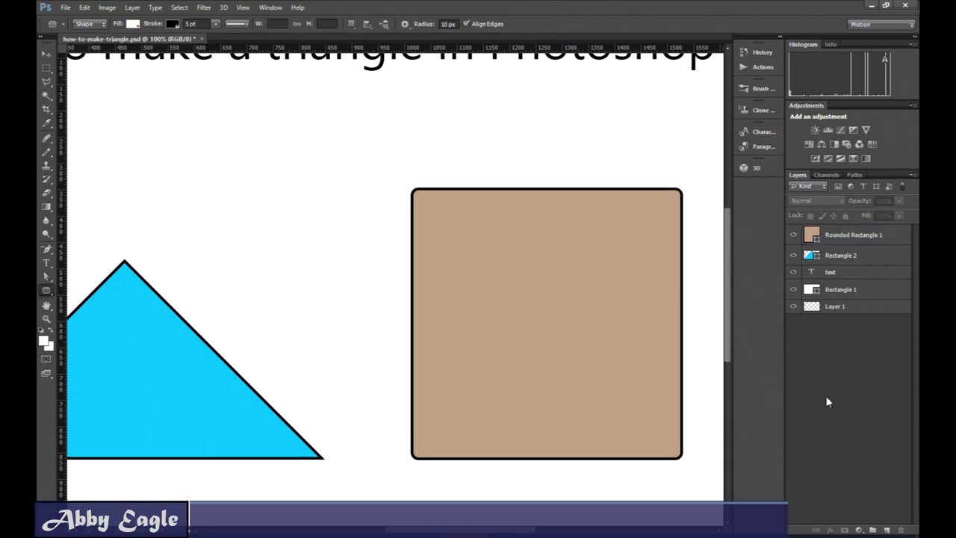
Delete the tan square's top-right corner anchors, leaving a rounded right triangle
{"action": "left_click", "coordinate": [49, 253]}
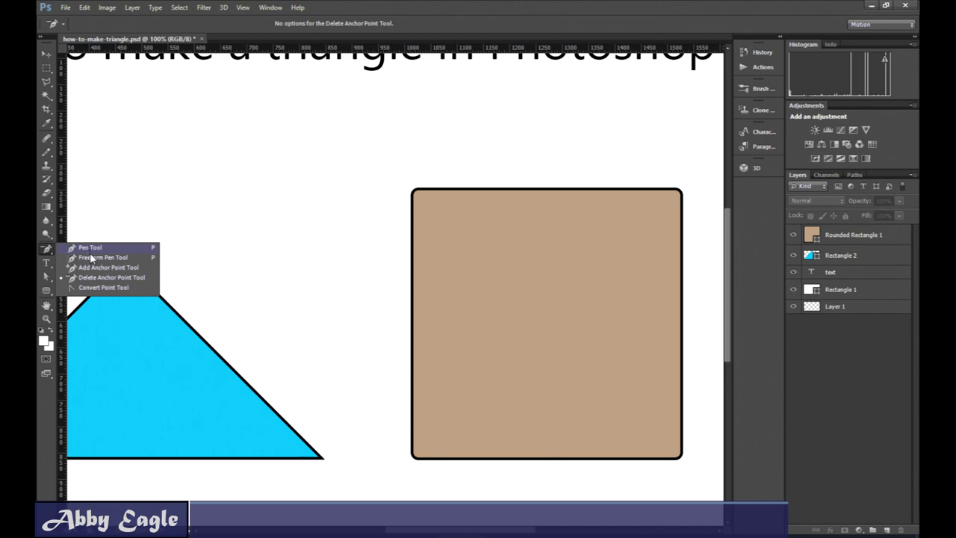
{"action": "left_click", "coordinate": [97, 278]}
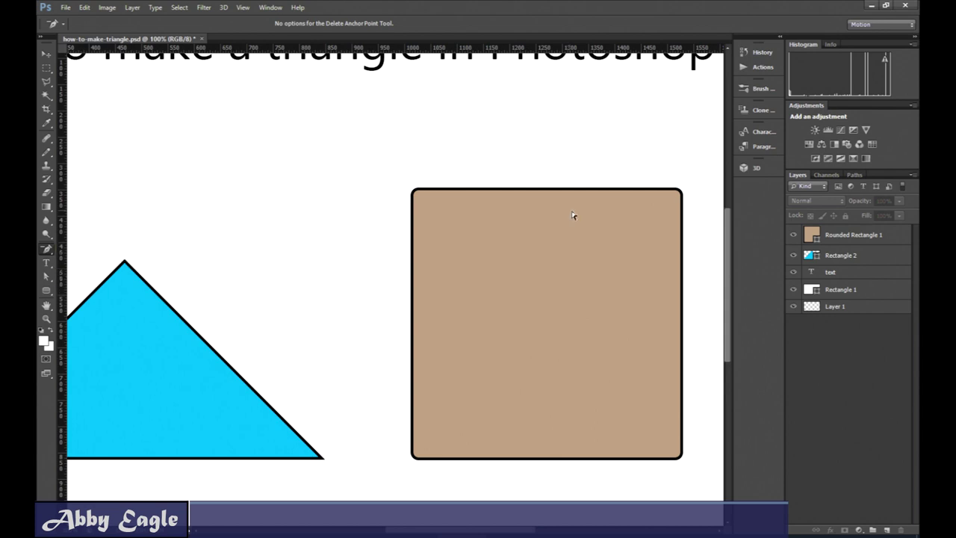
{"action": "left_click", "coordinate": [681, 196]}
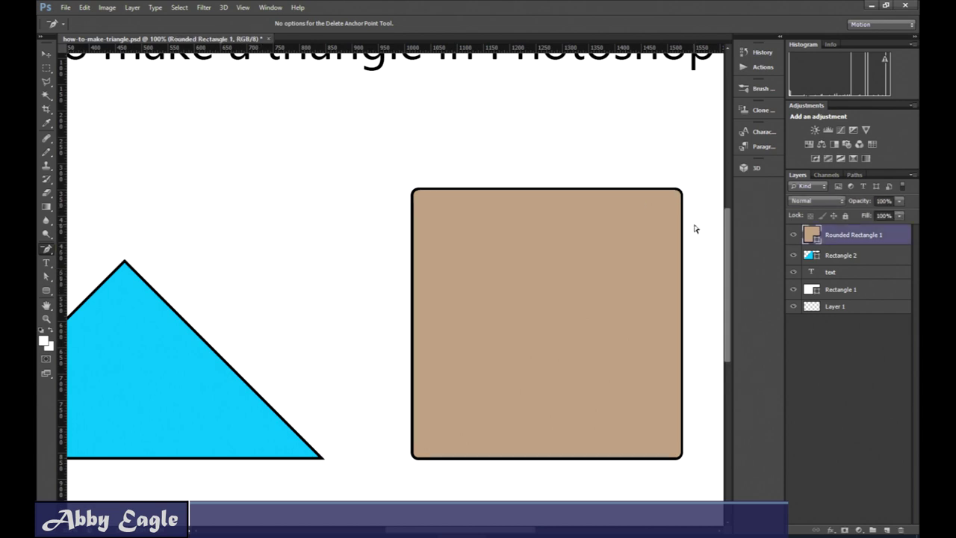
{"action": "left_click", "coordinate": [680, 195]}
{"action": "left_click", "coordinate": [682, 198]}
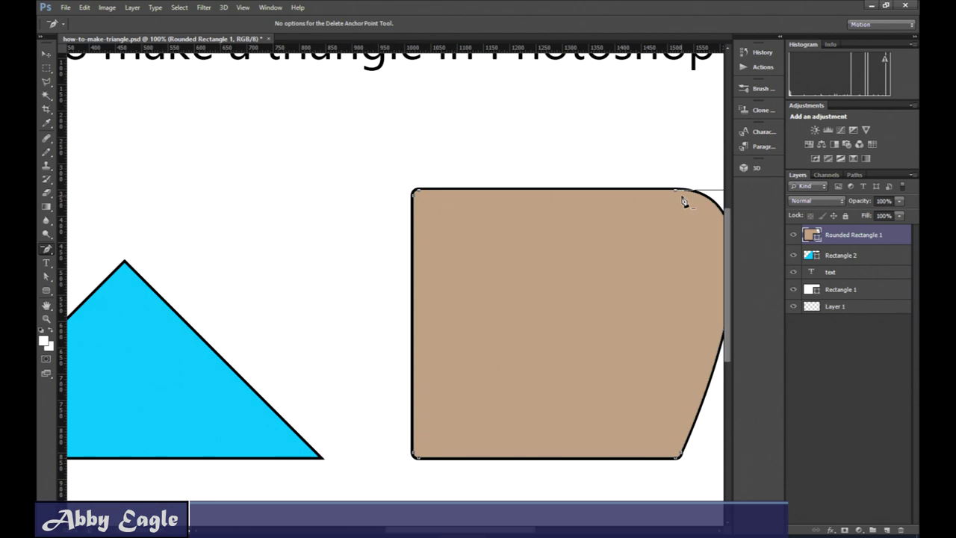
{"action": "left_click_drag", "start_coordinate": [507, 534], "coordinate": [563, 534]}
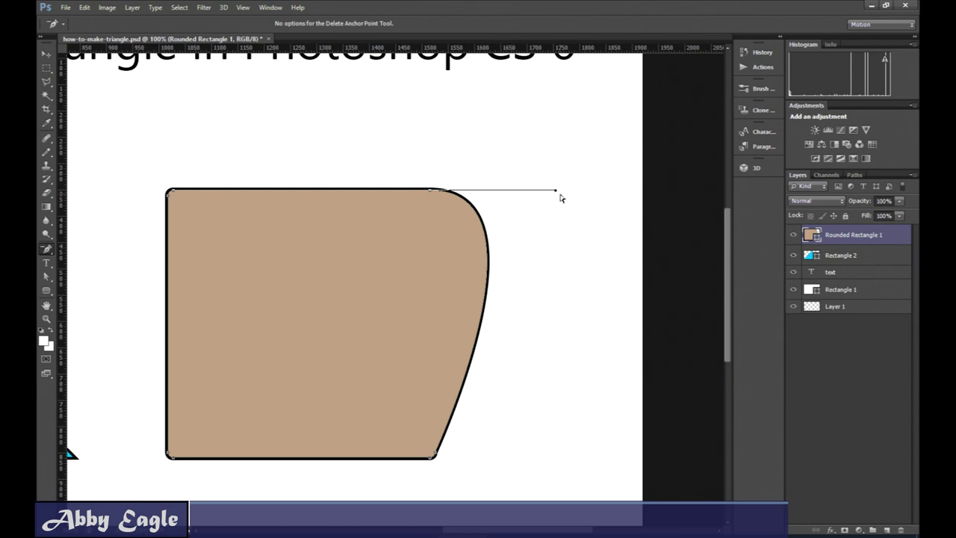
{"action": "left_click_drag", "start_coordinate": [556, 193], "coordinate": [217, 307]}
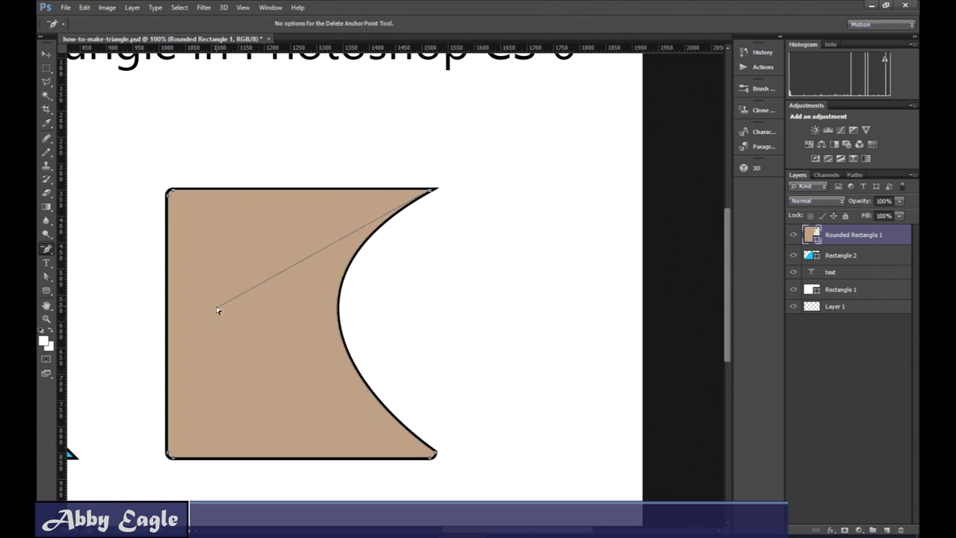
{"action": "left_click", "coordinate": [433, 195]}
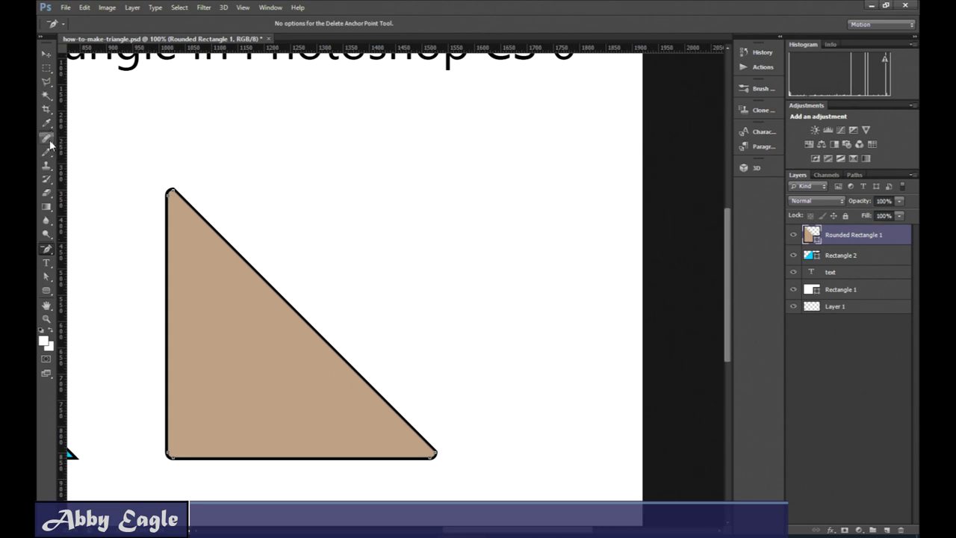
Rotate the tan triangle exactly 135° so its point faces up, and apply
{"action": "left_click", "coordinate": [45, 53]}
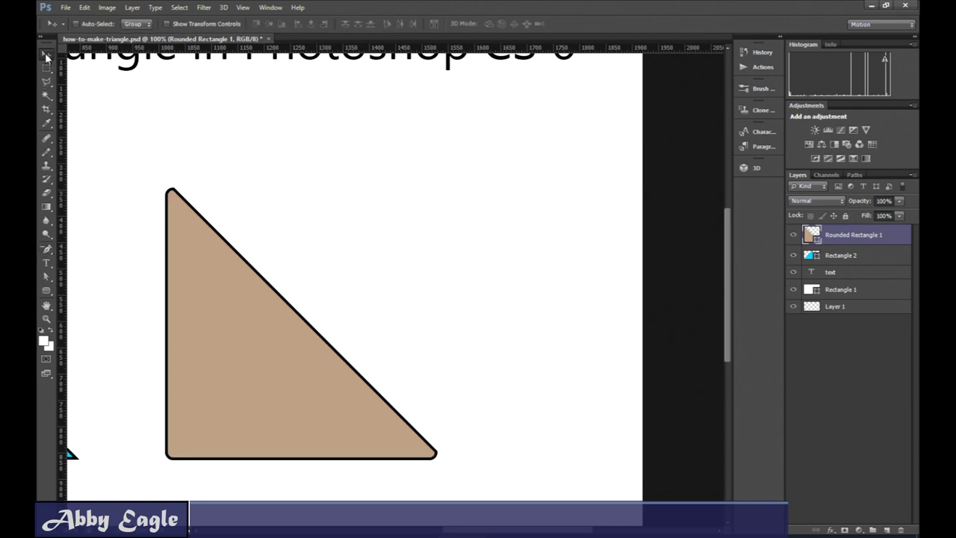
{"action": "left_click", "coordinate": [168, 23]}
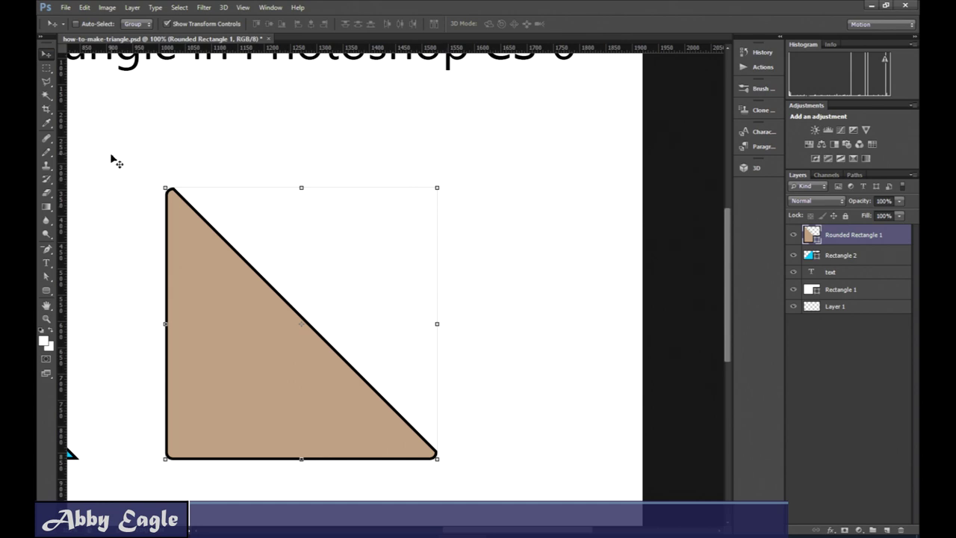
{"action": "left_click_drag", "start_coordinate": [158, 184], "coordinate": [469, 321]}
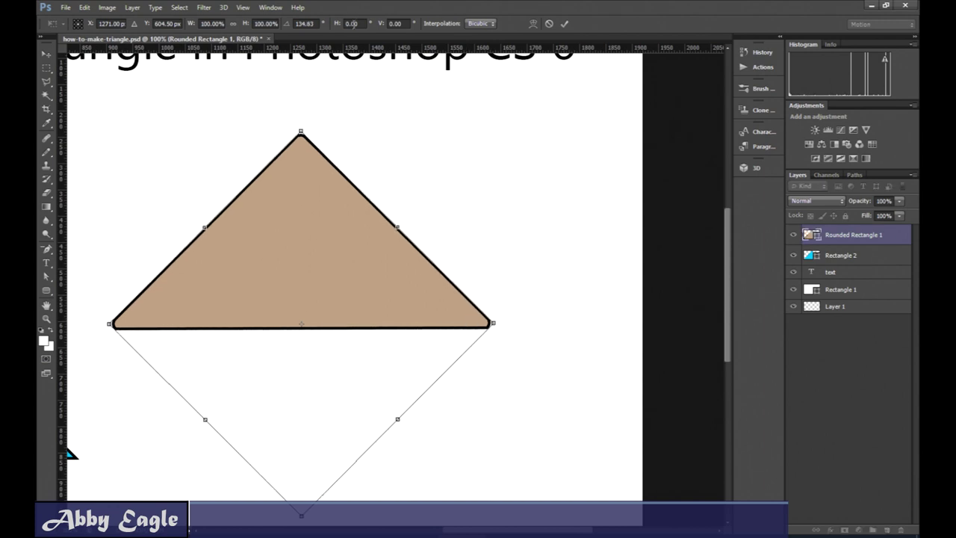
{"action": "left_click", "coordinate": [307, 24]}
{"action": "type", "text": "135"}
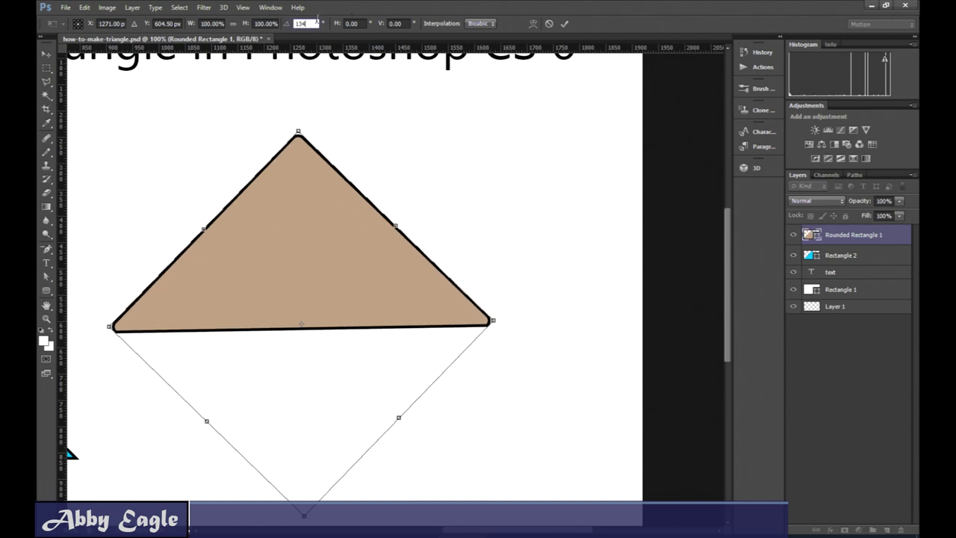
{"action": "key", "text": "Return"}
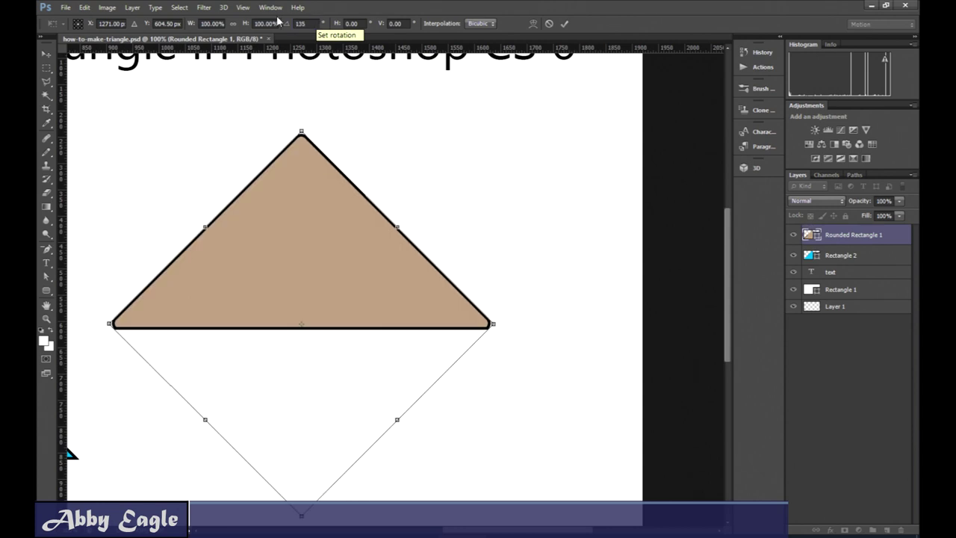
{"action": "left_click", "coordinate": [47, 57]}
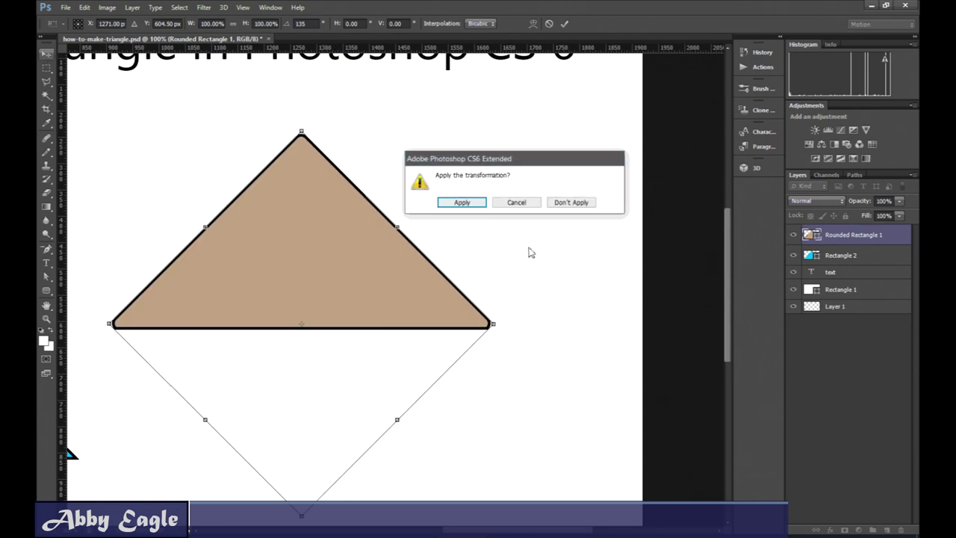
{"action": "left_click", "coordinate": [471, 205]}
{"action": "left_click", "coordinate": [188, 24]}
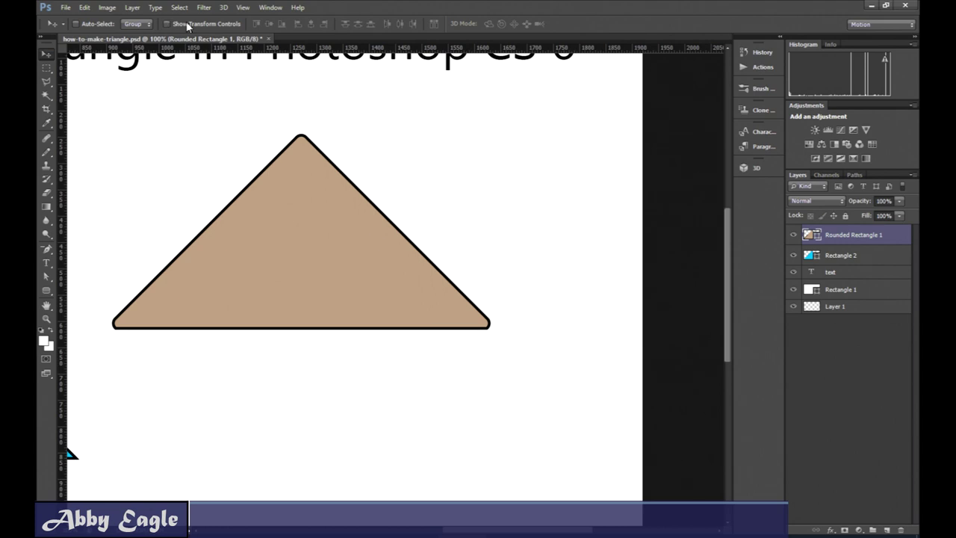
Zoom out and drag the tan triangle down so its base aligns with the cyan triangle's
{"action": "key", "text": "ctrl+minus"}
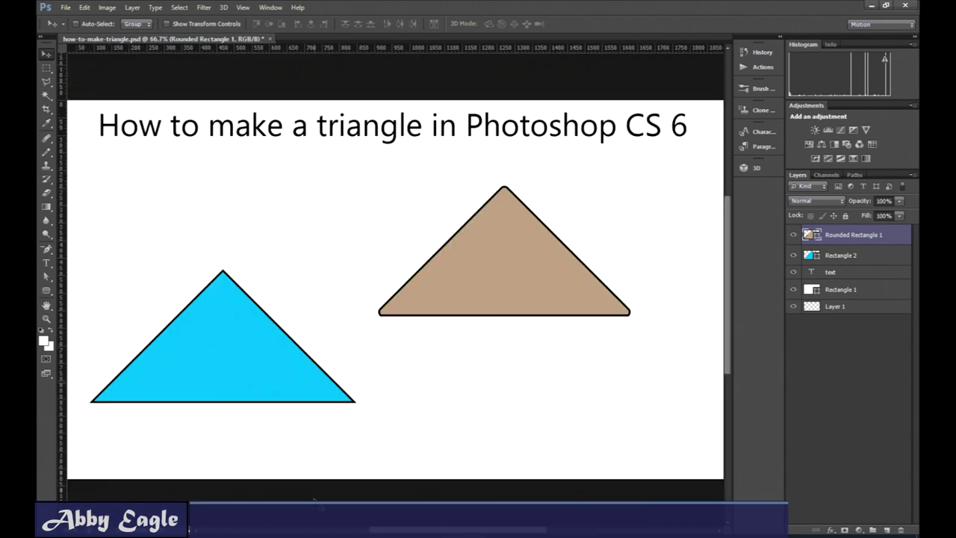
{"action": "left_click_drag", "start_coordinate": [499, 271], "coordinate": [515, 349]}
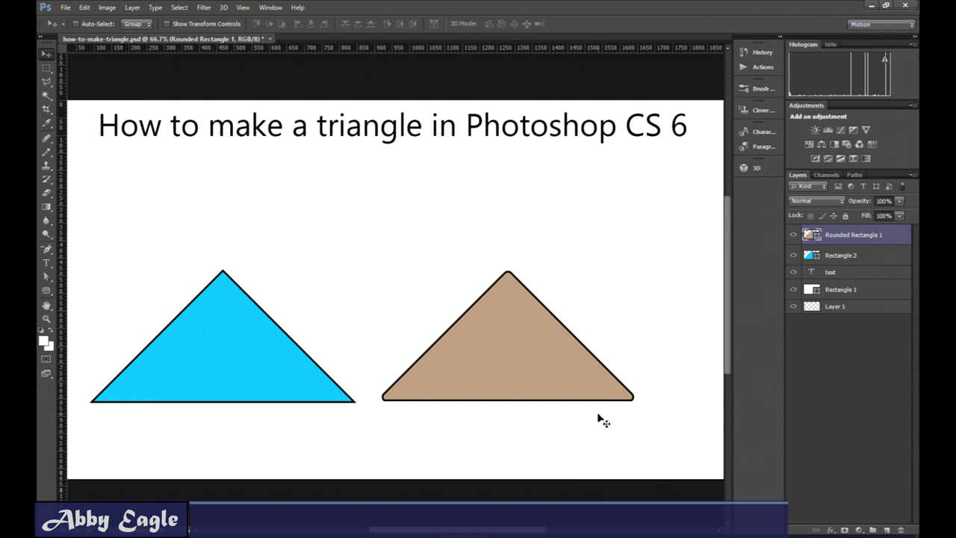